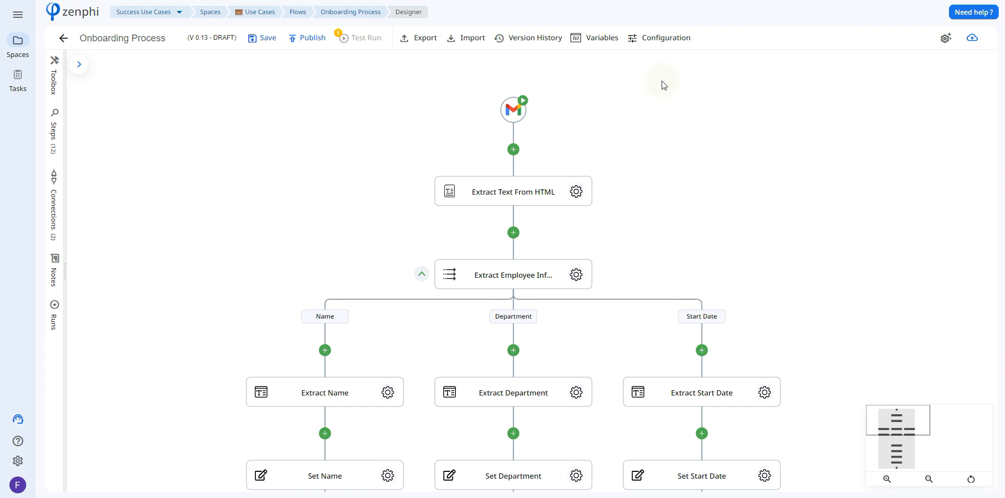
Examine the Gmail trigger's connection and conditional run settings, including the form for creating a new Gmail connection.
left_click(509, 113)
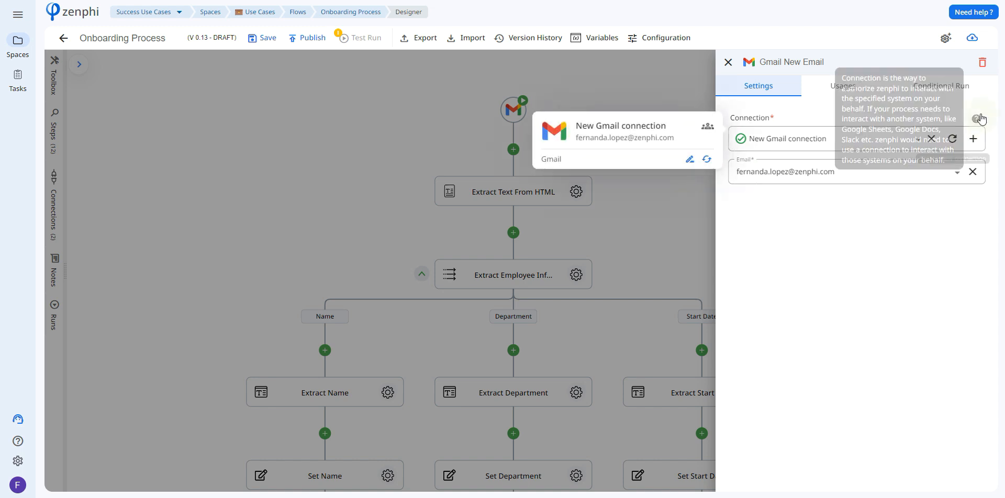
left_click(973, 138)
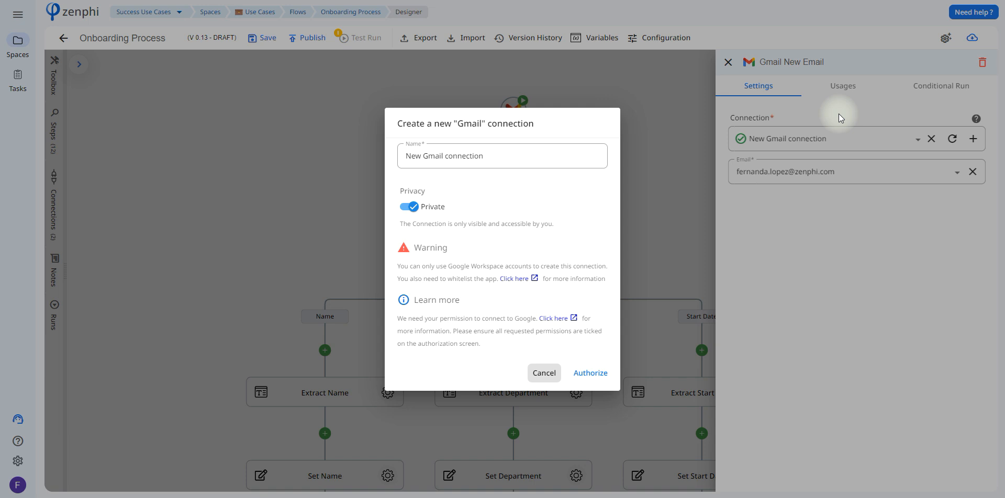
left_click(539, 374)
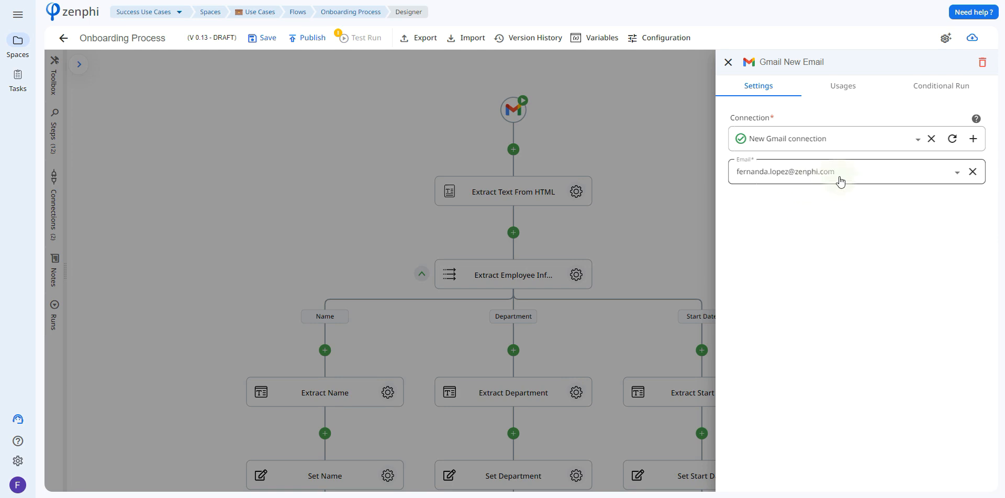
left_click(919, 94)
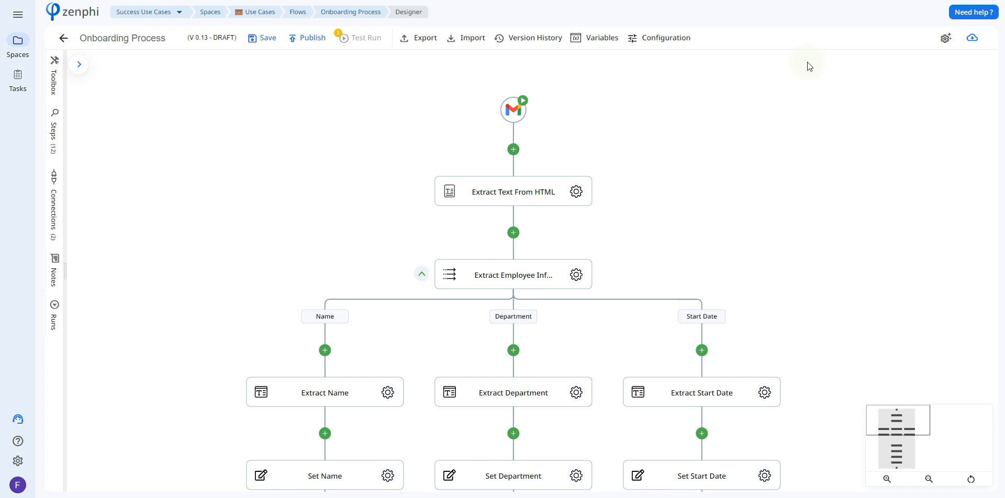
Examine the HTML payload setting of Extract Text From HTML and the Gmail trigger tokens available for it.
left_click(576, 193)
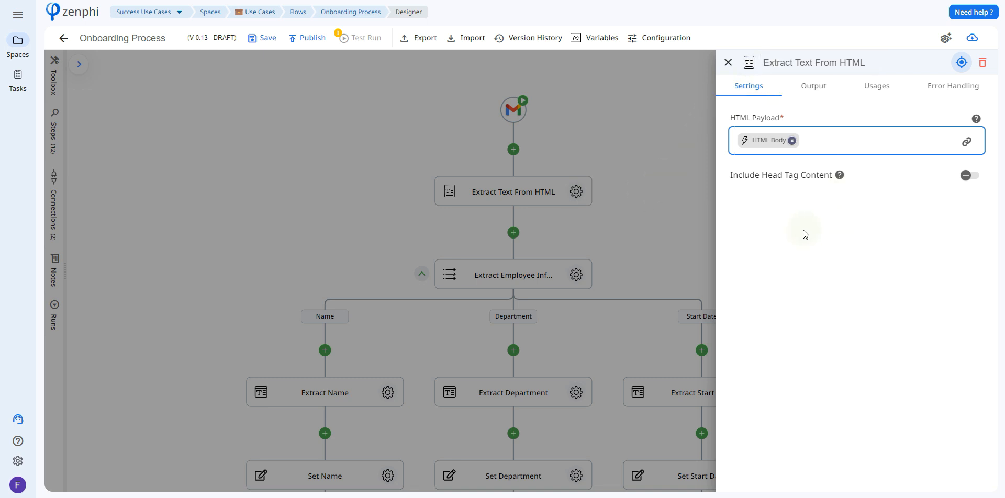
left_click(967, 143)
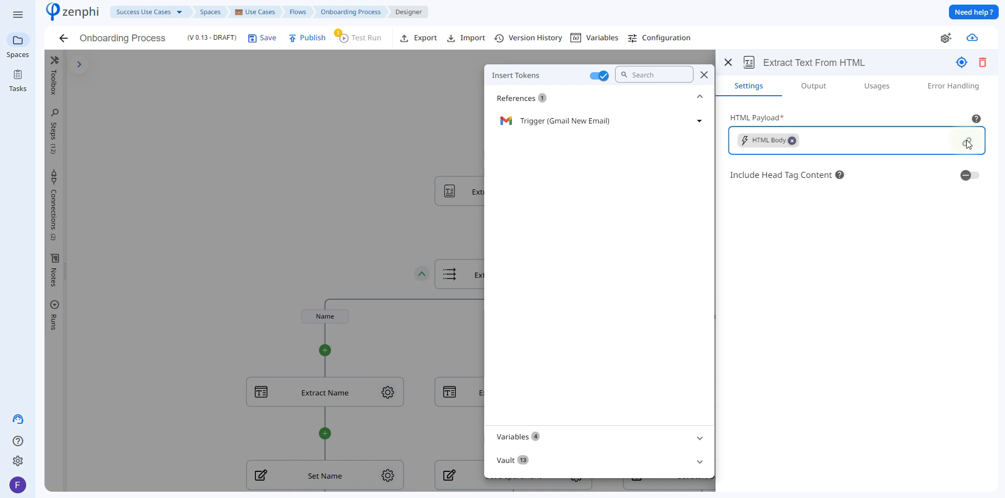
left_click(697, 124)
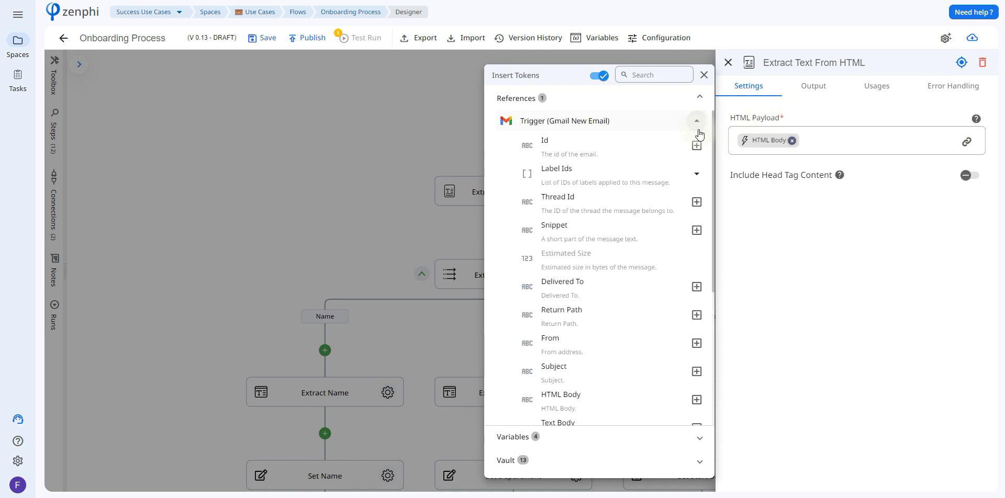
left_click_drag(714, 134, 743, 281)
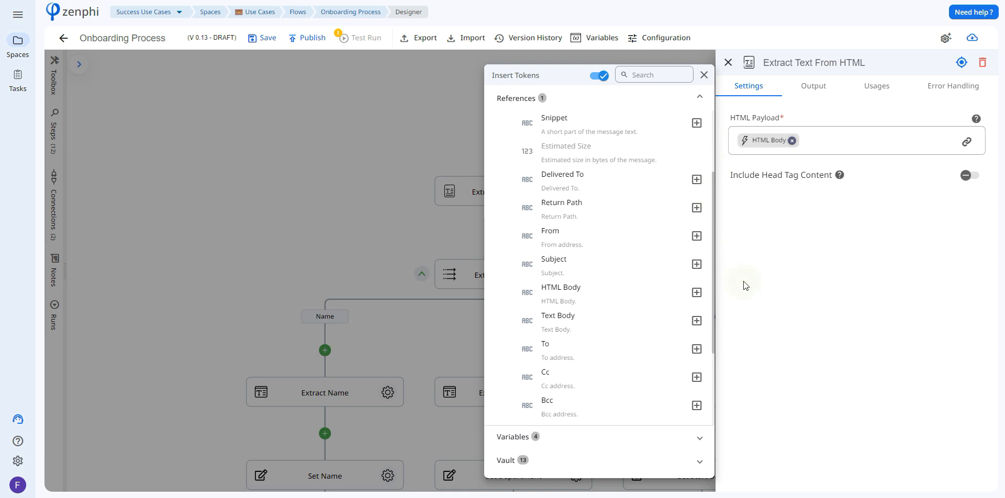
left_click(826, 218)
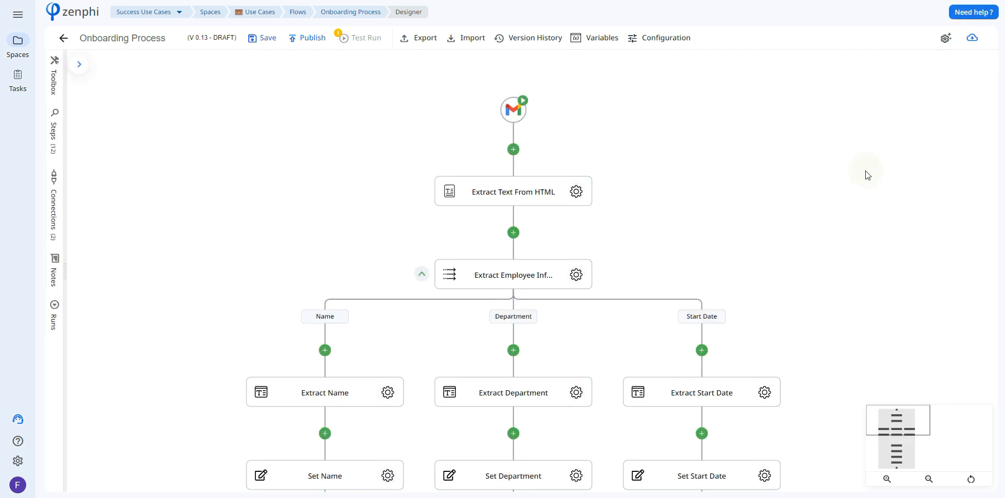
Review the branches defined in the Extract Employee Information parallel step.
left_click_drag(892, 223, 887, 110)
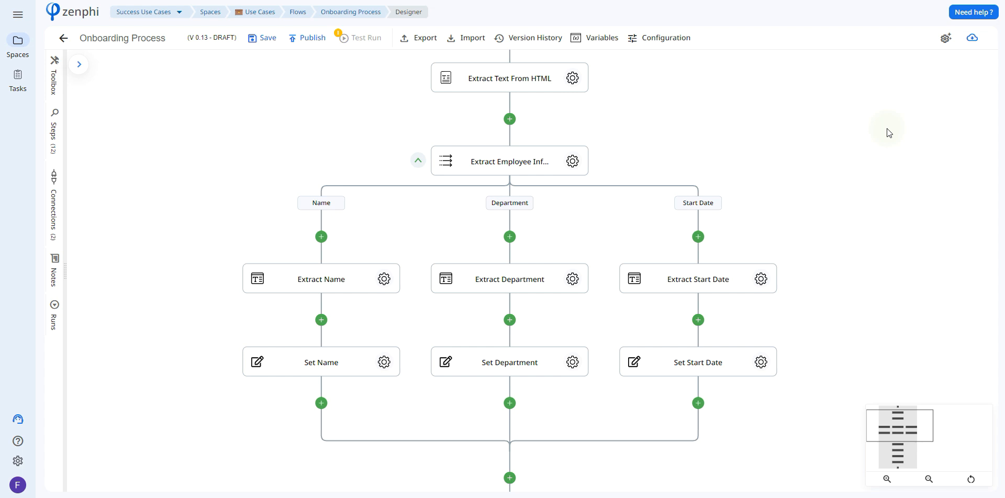
left_click(572, 160)
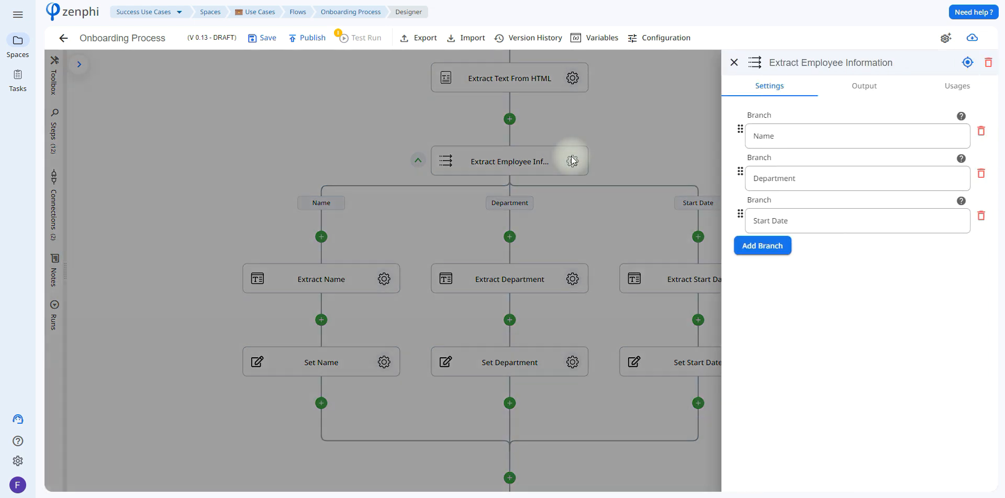
left_click(758, 125)
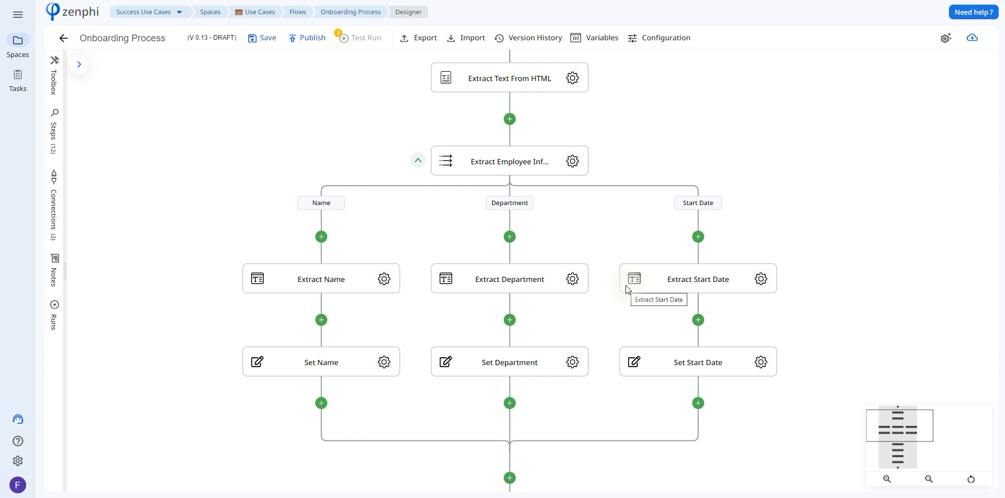
Examine the Extract Name step's source text token, the tokens available for it, and its RegEx pattern.
left_click(391, 277)
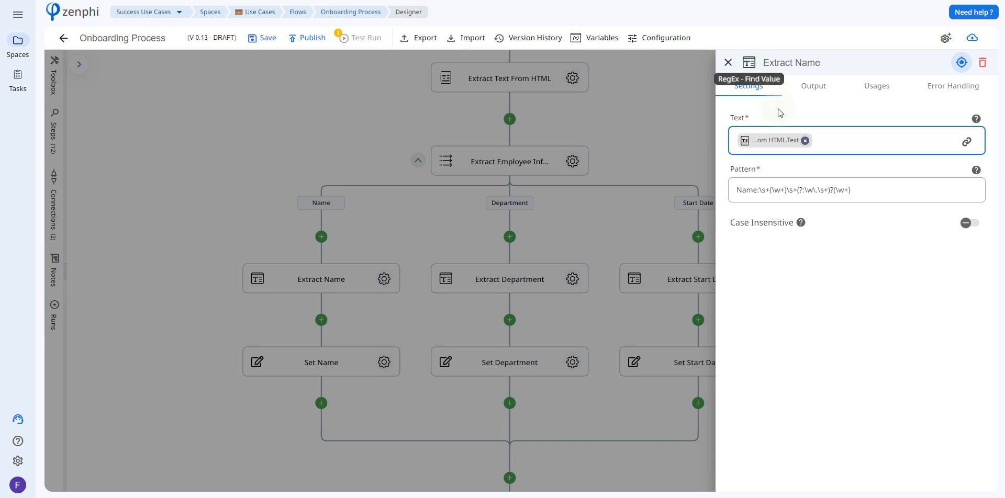
mouse_move(759, 145)
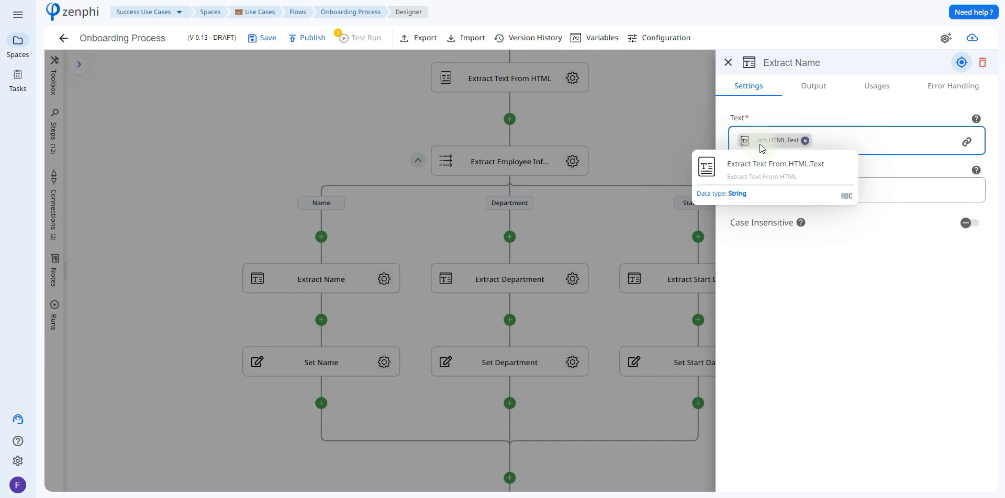
left_click(966, 142)
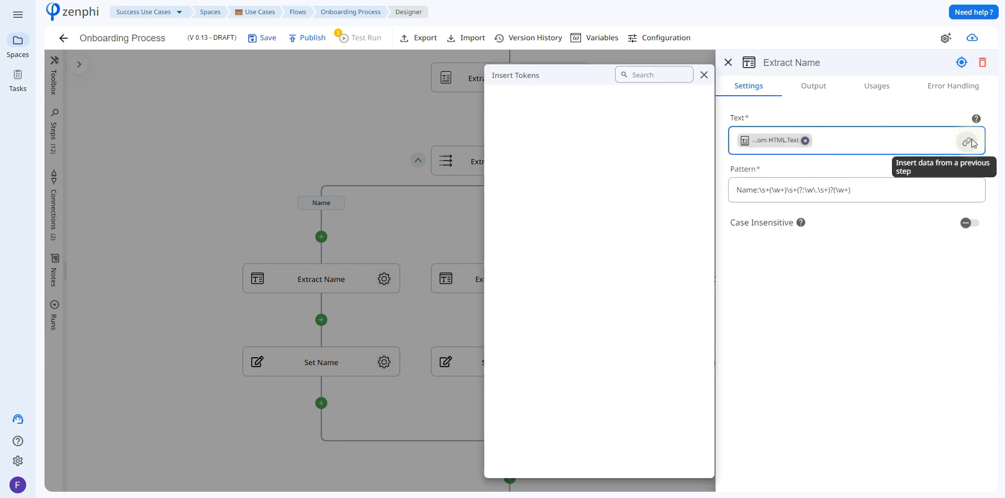
left_click(676, 117)
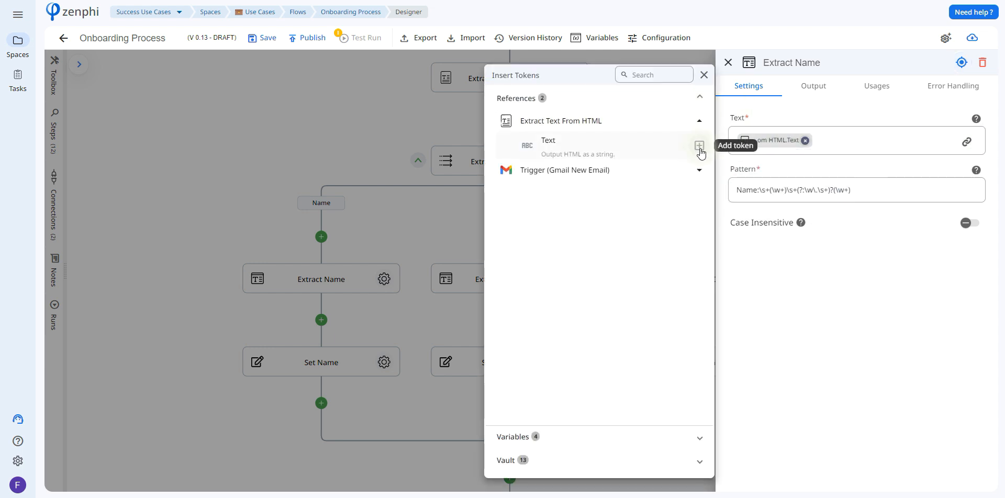
left_click(736, 193)
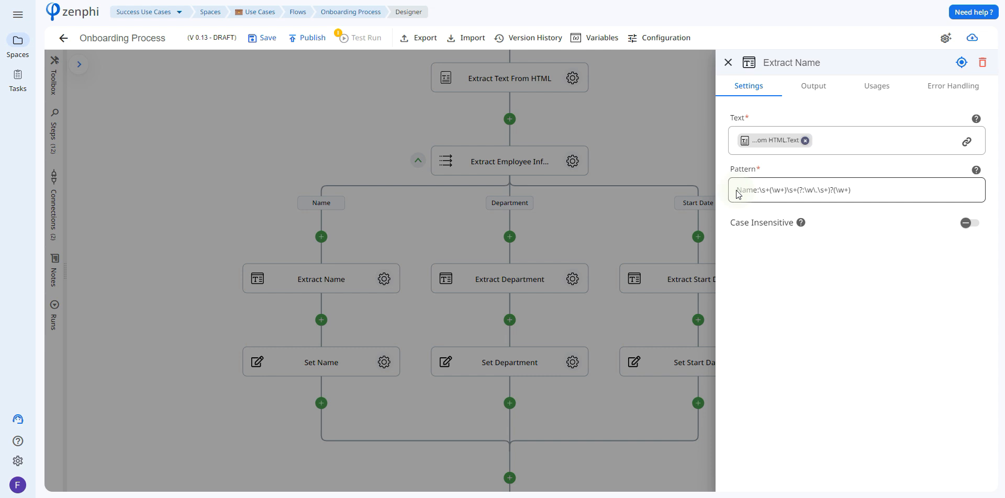
left_click_drag(736, 190, 877, 186)
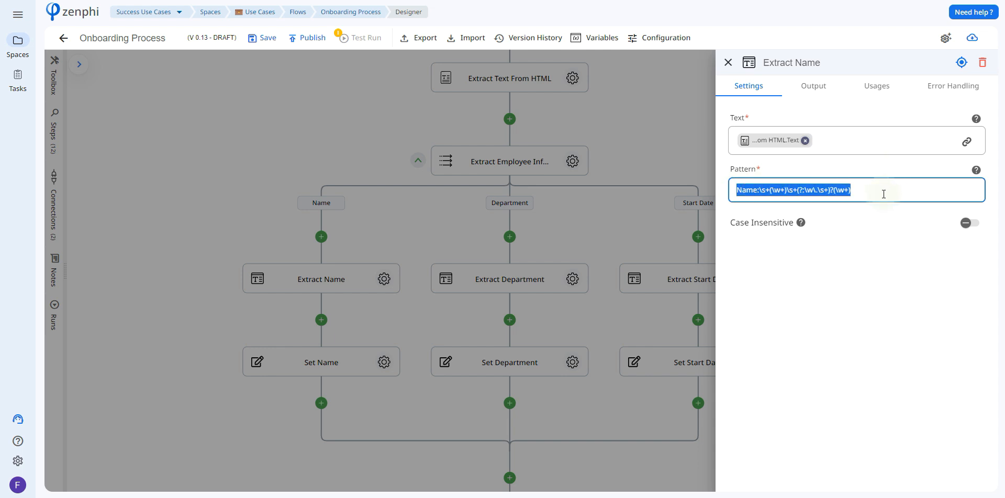
left_click(949, 2)
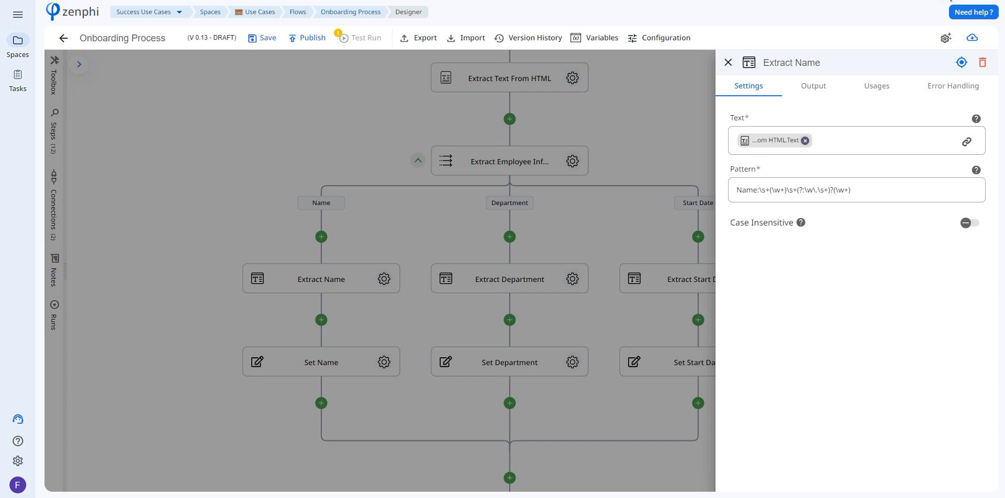
key("Escape")
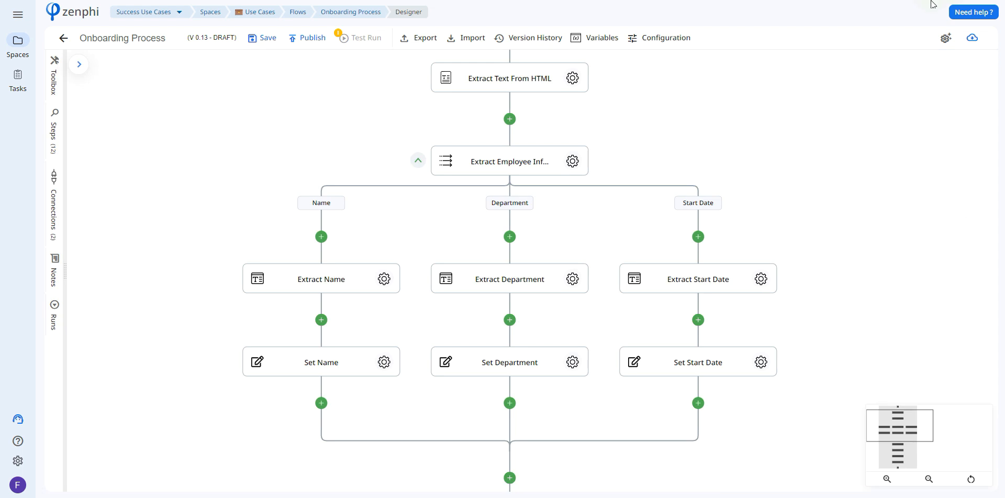
Open the Set Name step, then inspect the properties of the Name object in the flow's variables.
left_click(384, 362)
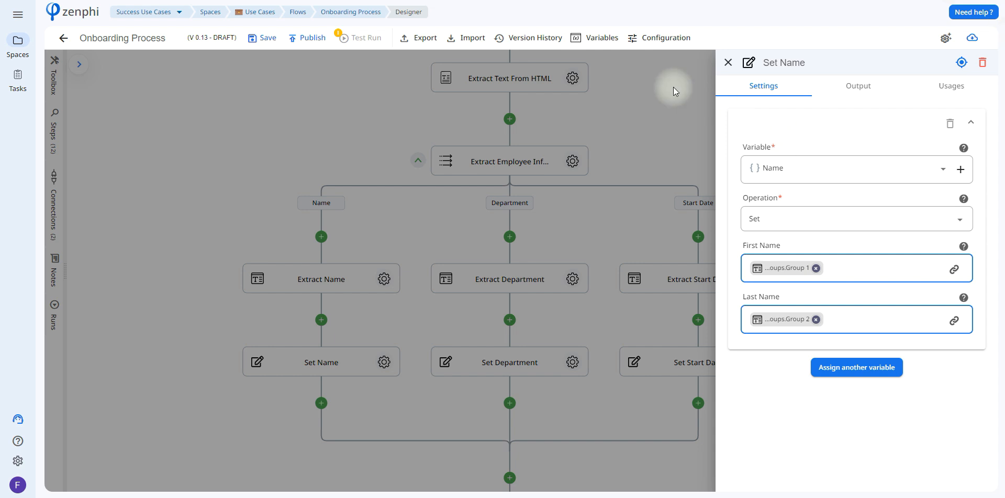
left_click(601, 40)
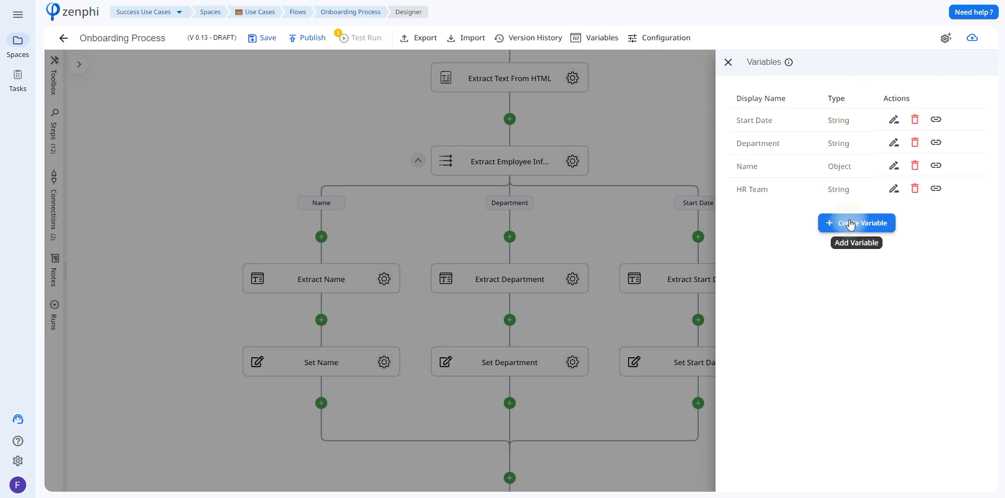
left_click(894, 166)
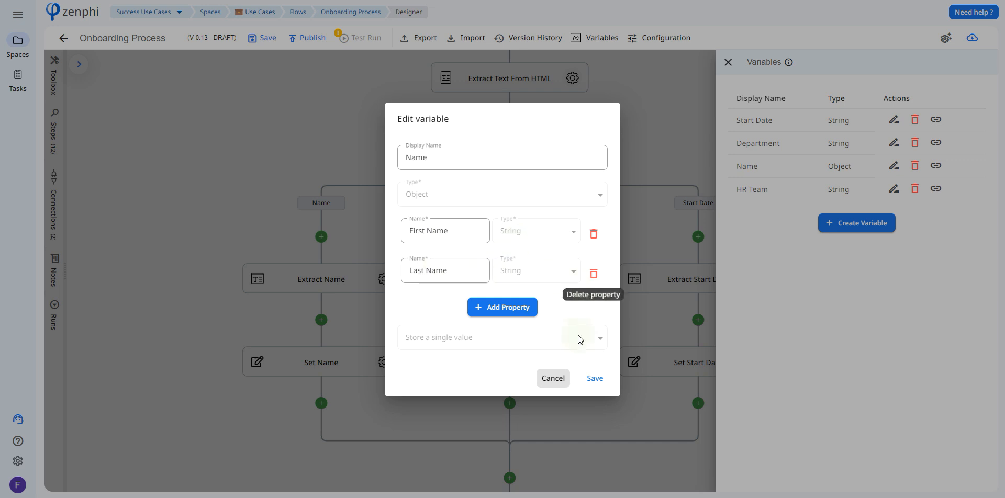
left_click(559, 379)
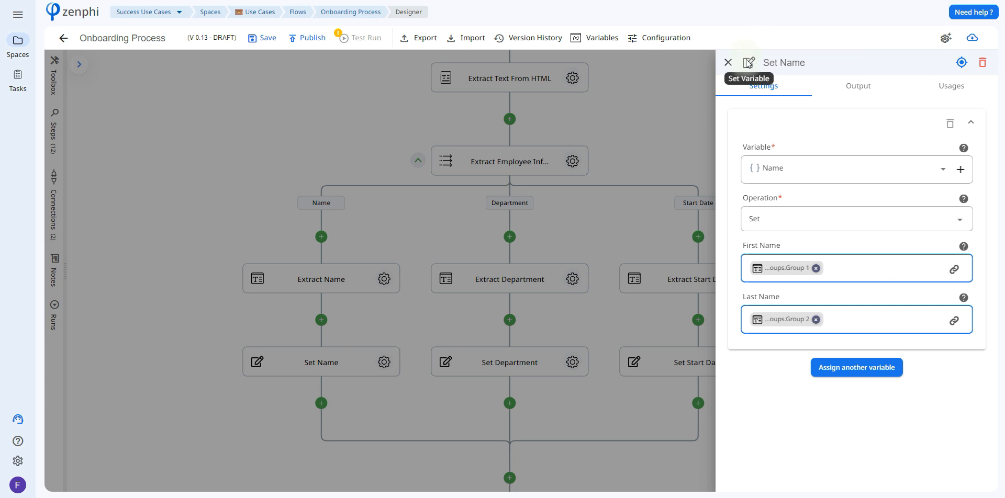
Examine the Set Name step's variable choices and the Extract Name group tokens available for the First Name value.
left_click(781, 168)
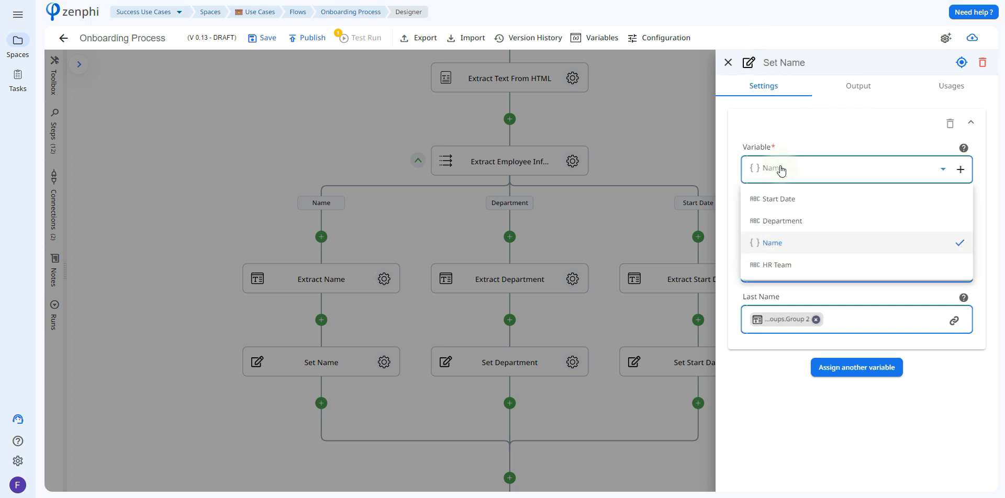
left_click(812, 142)
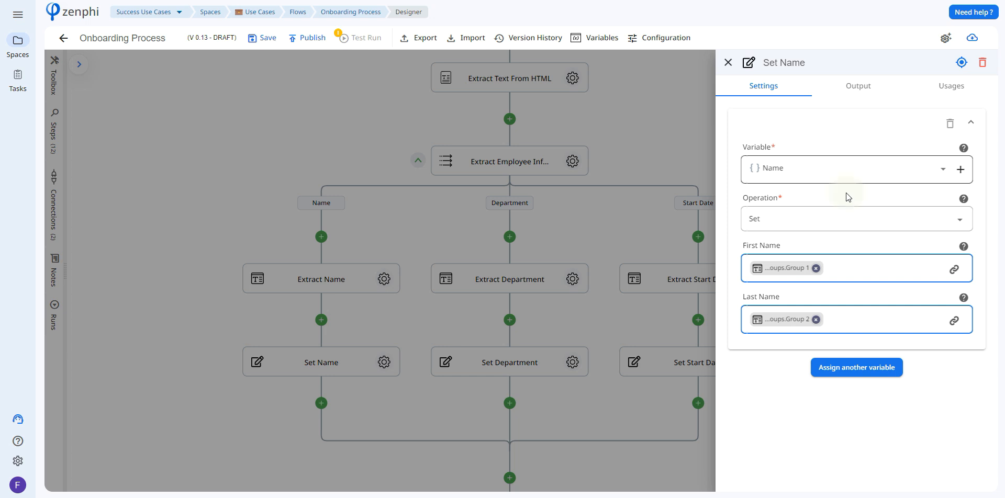
left_click(962, 268)
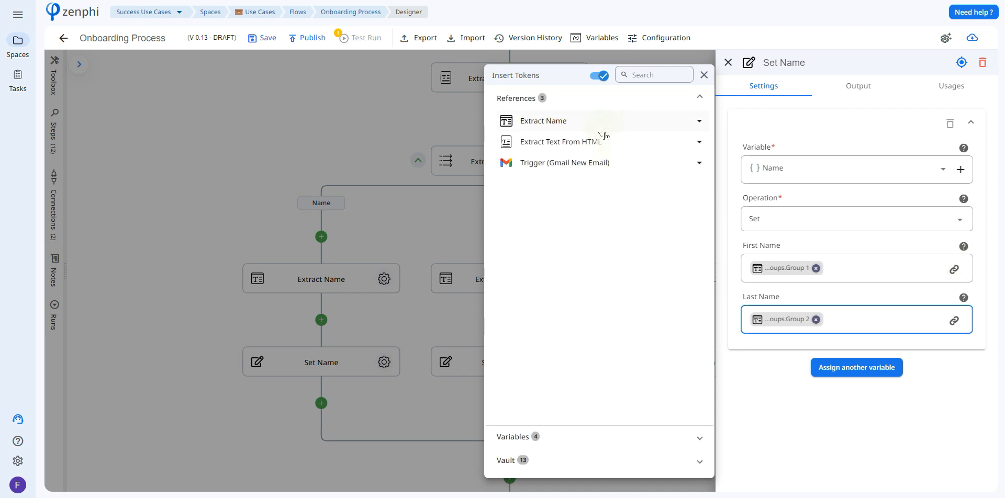
left_click(601, 125)
left_click(586, 202)
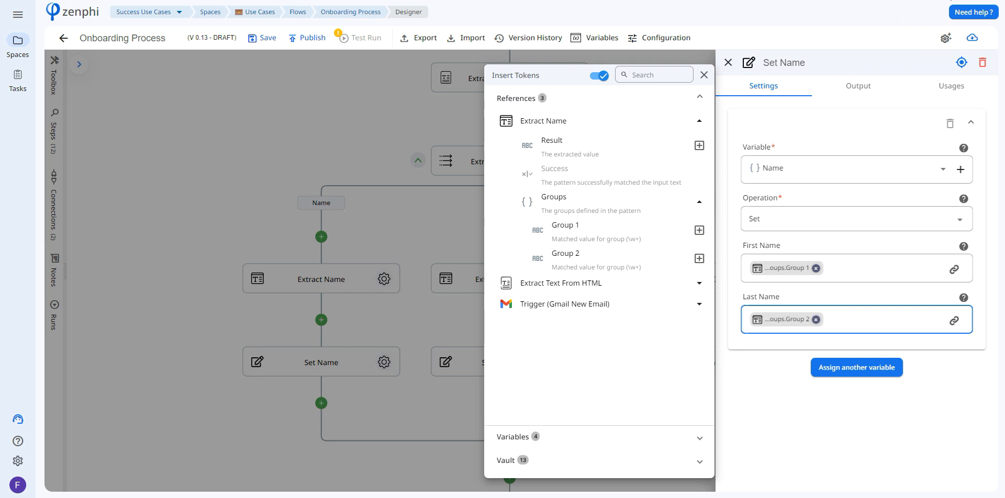
key("Escape")
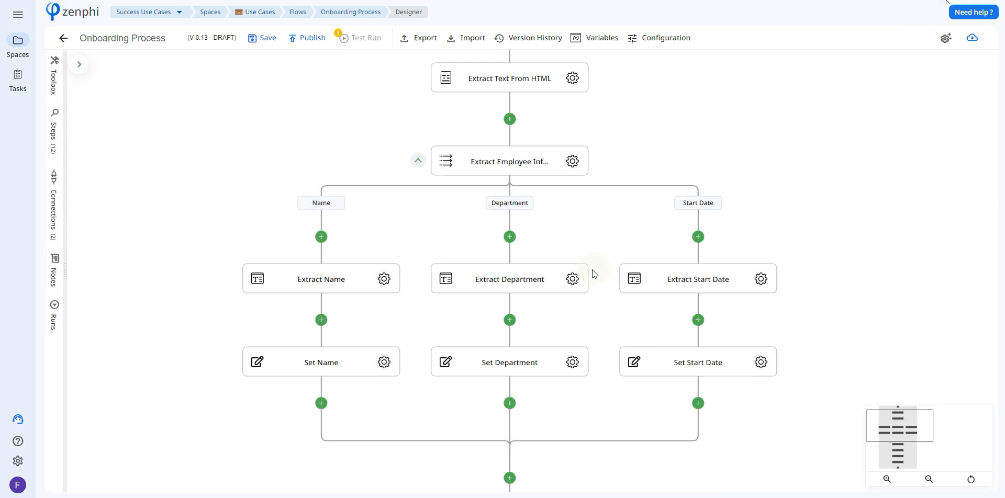
Review the Extract Department pattern and the Extract Department tokens available for the Set Department value.
left_click(573, 280)
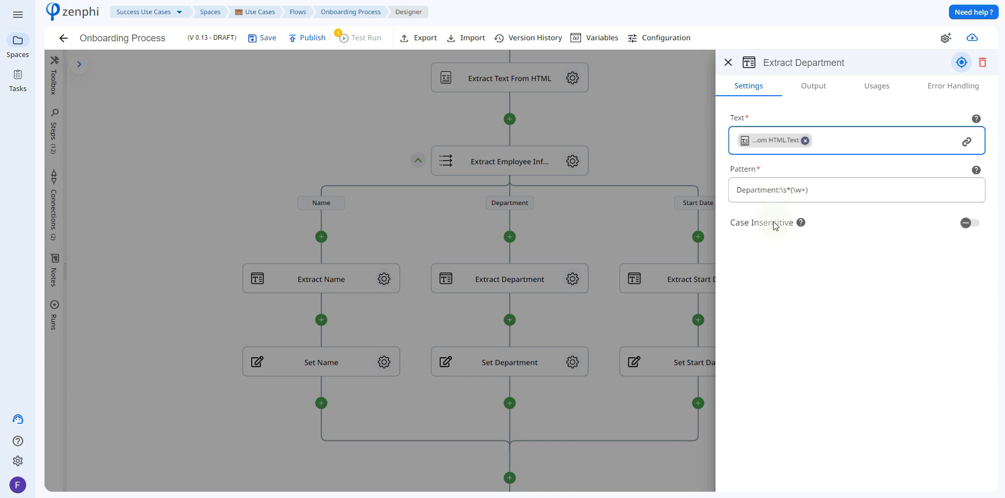
left_click(578, 308)
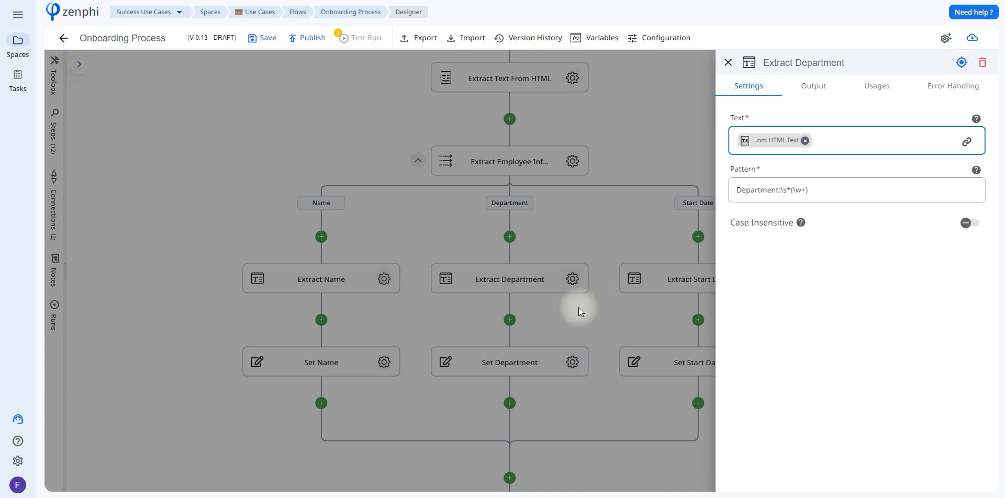
left_click(572, 362)
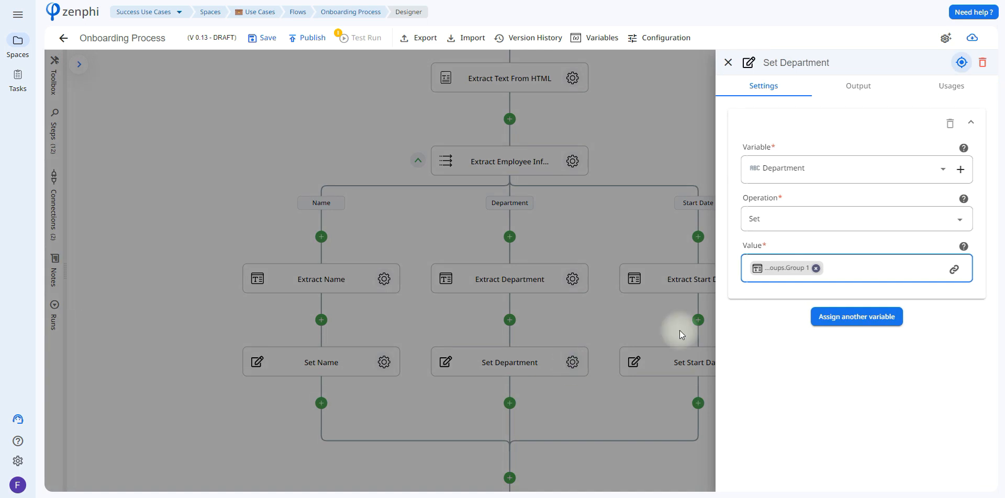
left_click(953, 269)
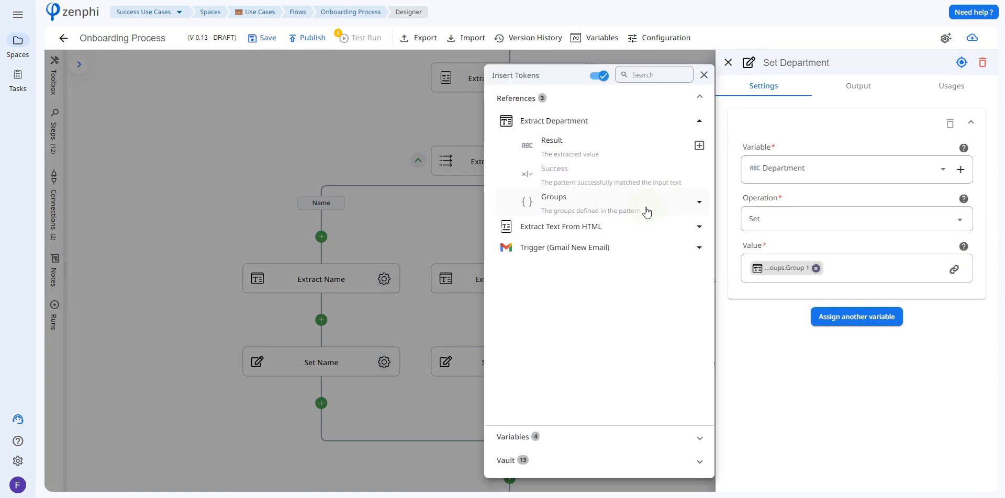
left_click(645, 211)
left_click(746, 258)
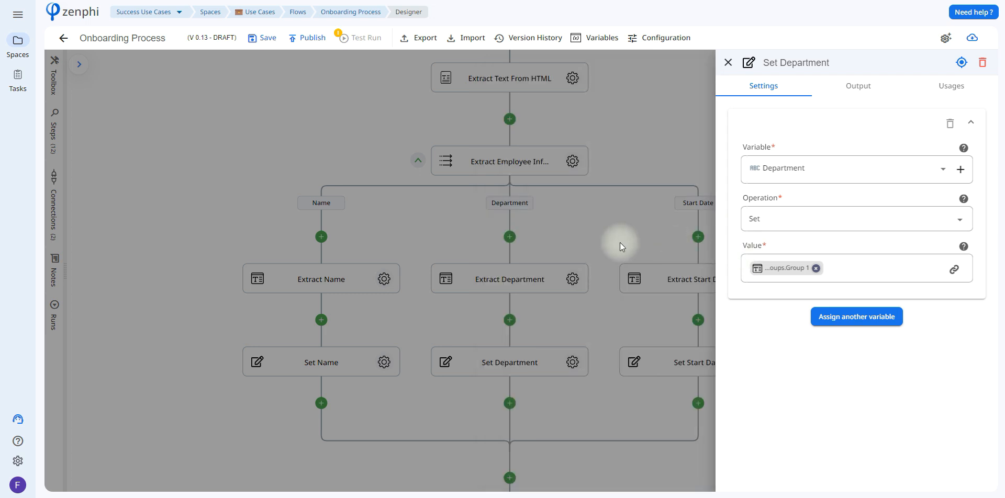
left_click(620, 243)
Review the Extract Start Date step's pattern and the Set Start Date step's variable settings.
left_click(761, 278)
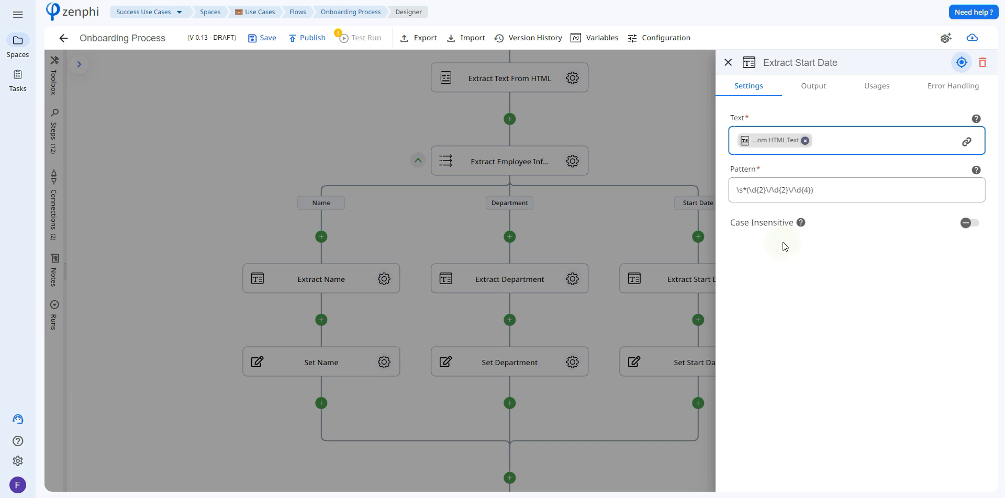
left_click(674, 229)
left_click(760, 361)
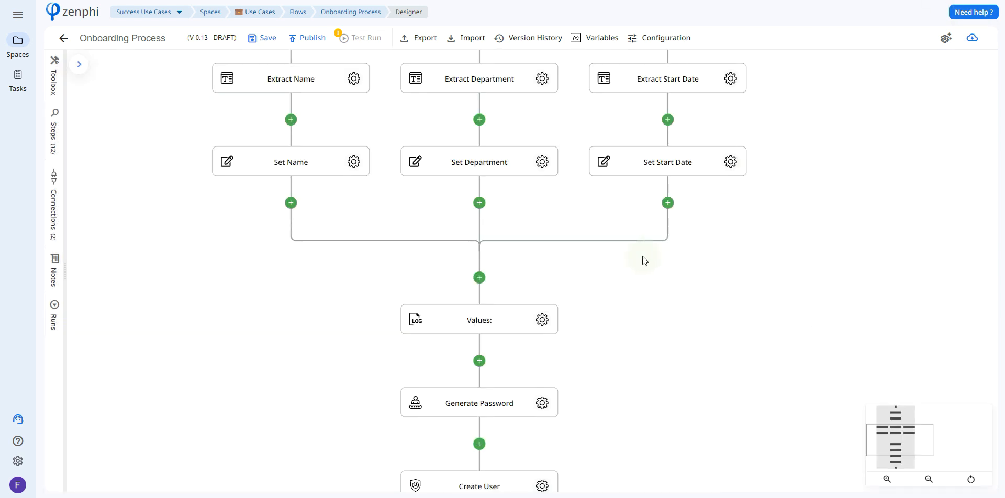
Review the Values log step, then the Generate Password step's length and character settings.
left_click(542, 319)
scroll(731, 332, "down", 1)
left_click(544, 359)
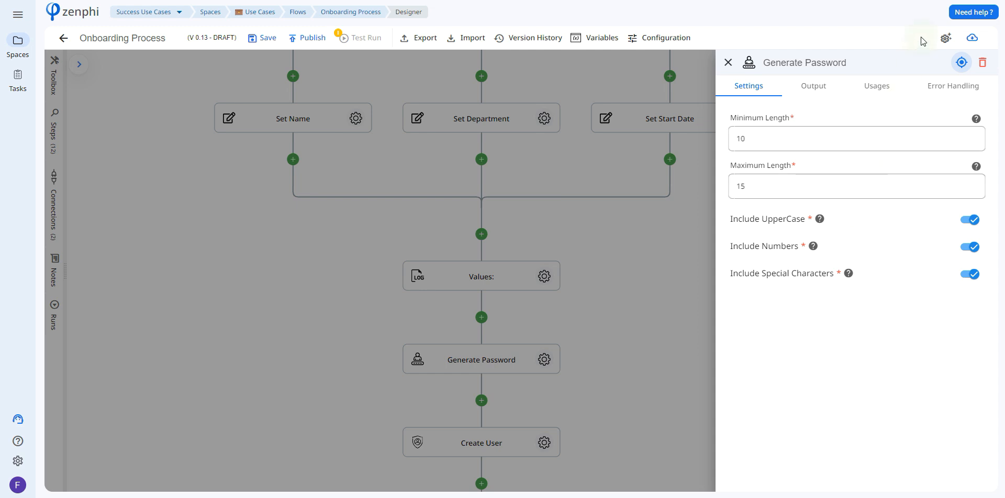
left_click(689, 121)
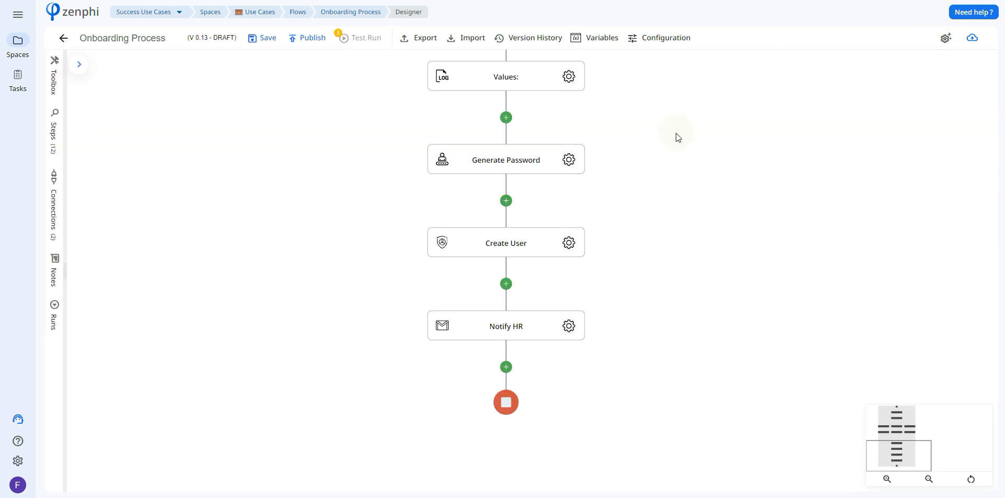
Open the Create User step and examine the Name object's variable tokens available for the Primary Email.
left_click(571, 244)
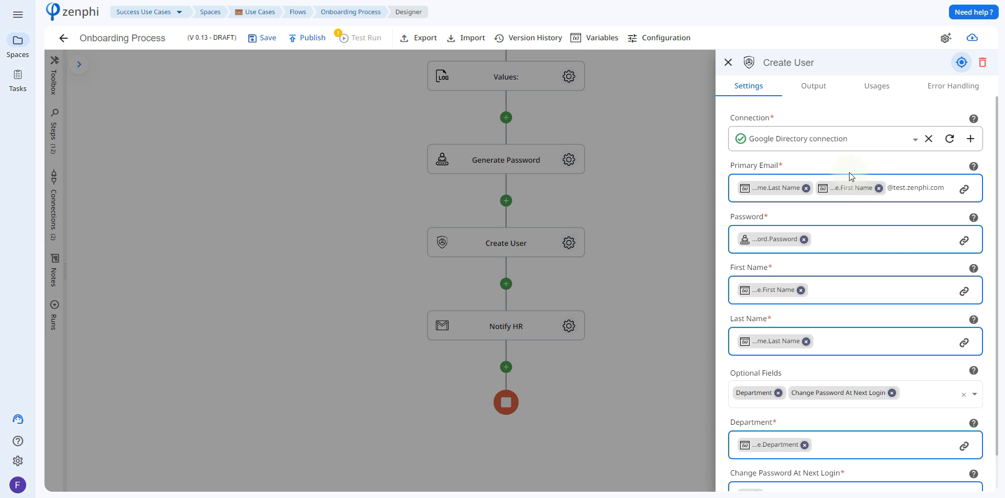
left_click(970, 194)
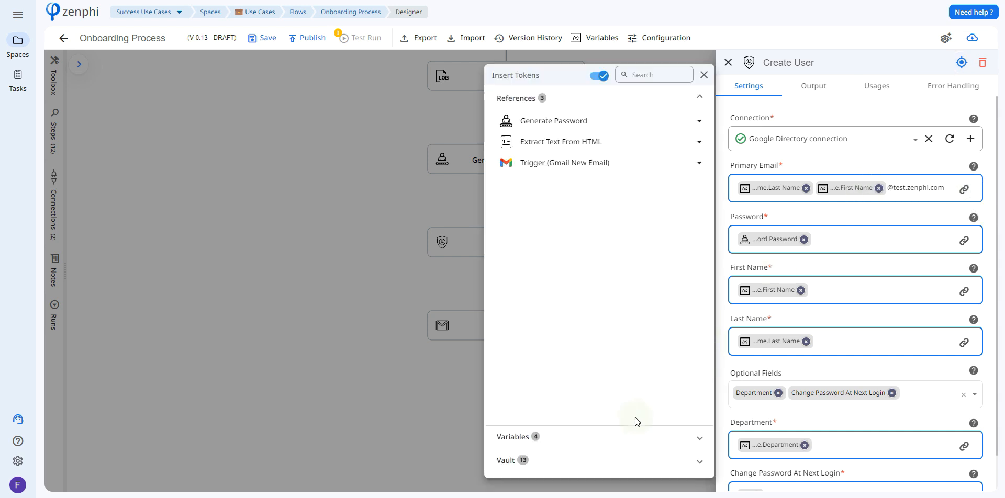
left_click(580, 438)
left_click(591, 197)
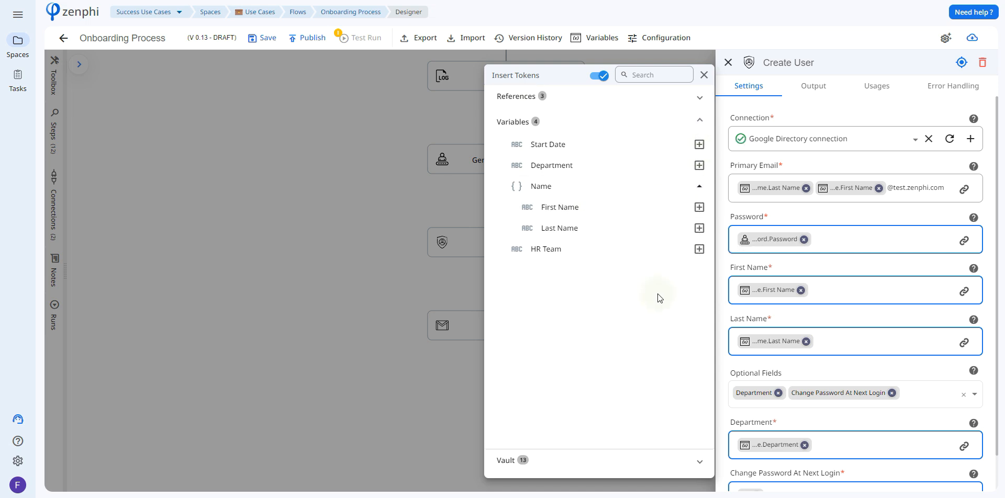
Check the Generate Password token available for the Create User step's Password value.
left_click(848, 285)
left_click(964, 240)
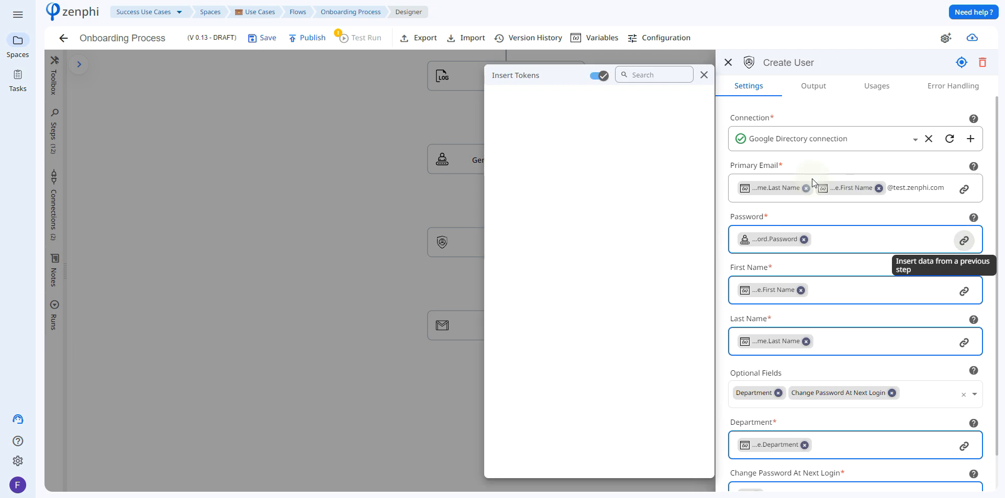
left_click(620, 122)
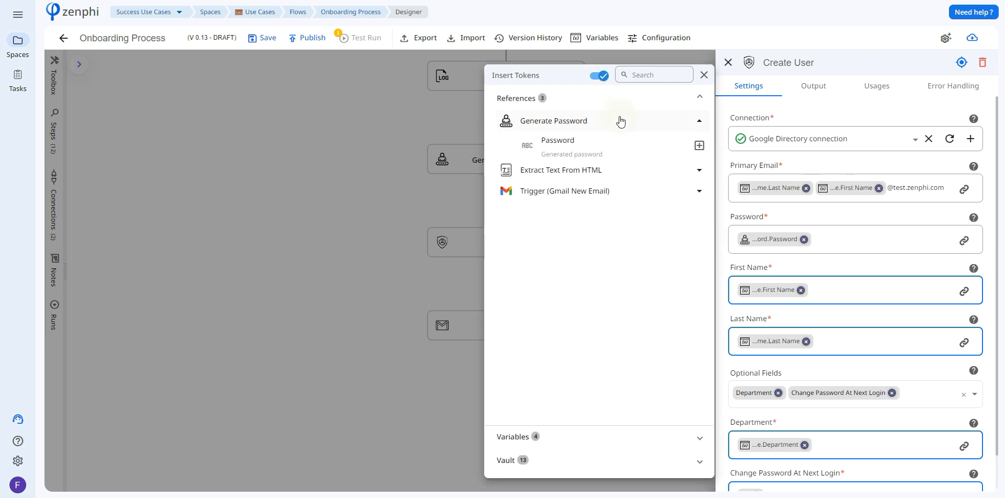
left_click(811, 277)
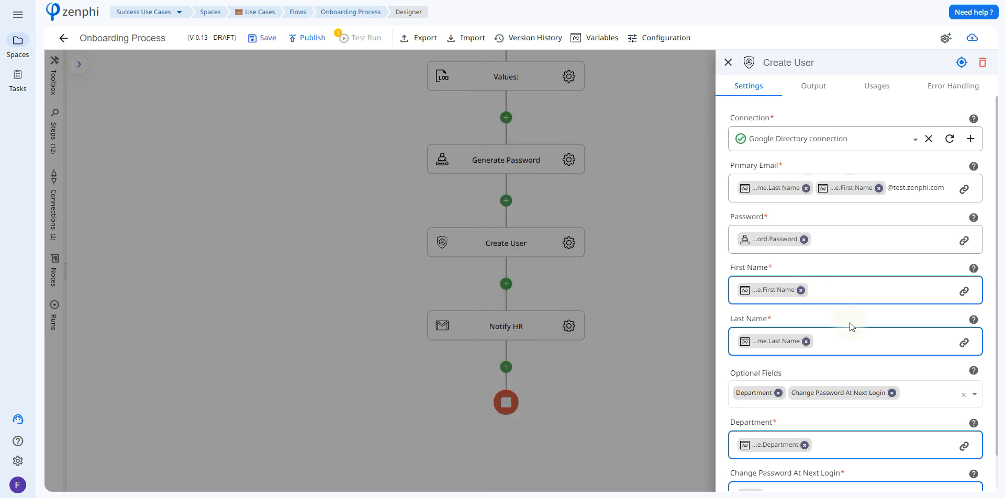
Browse the optional fields that can be added to the Create User step.
scroll(997, 287, "down", 1)
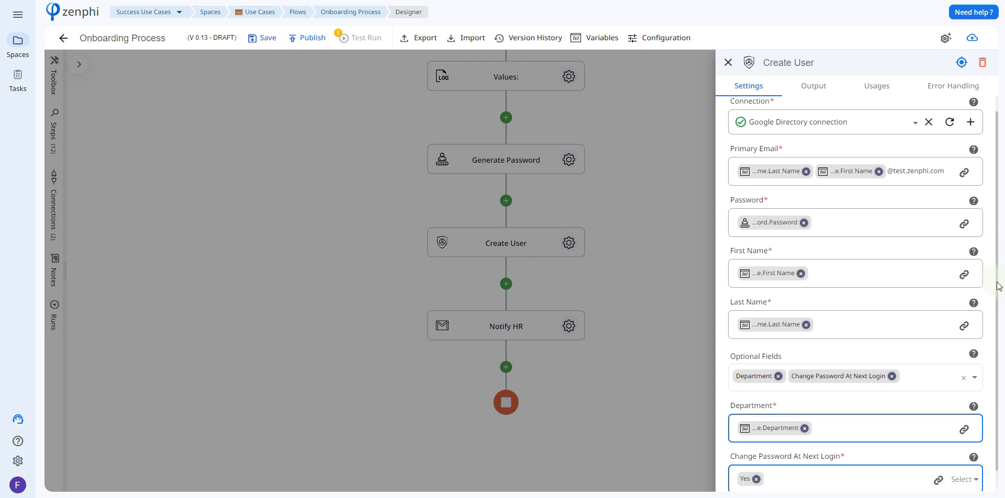
scroll(997, 287, "down", 1)
left_click(927, 356)
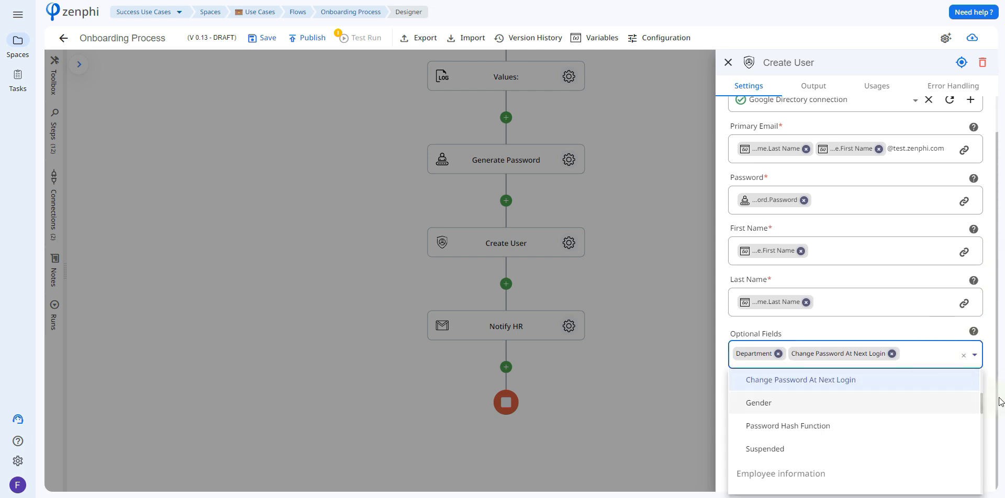
left_click_drag(982, 400, 983, 448)
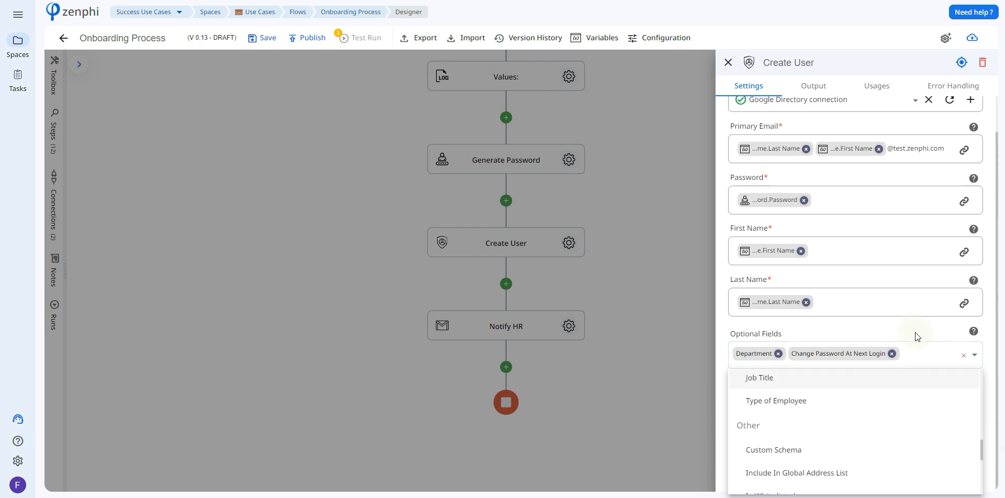
left_click(975, 355)
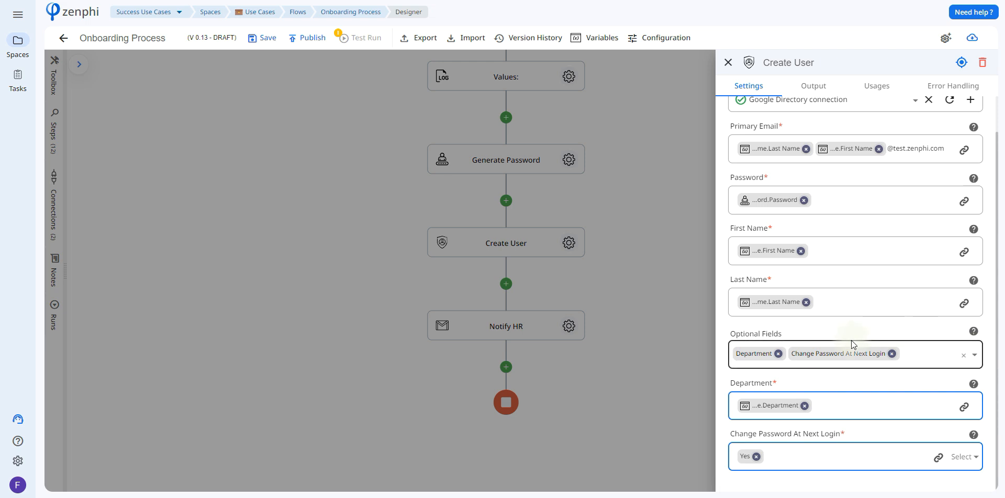
Check the Create User step's Department value and the choices for Change Password At Next Login, then close its settings.
mouse_move(750, 410)
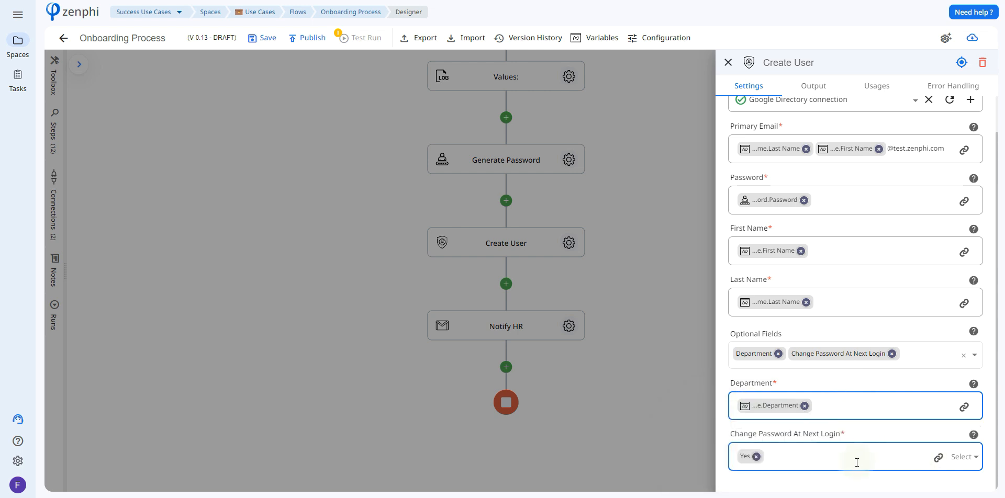
left_click(961, 459)
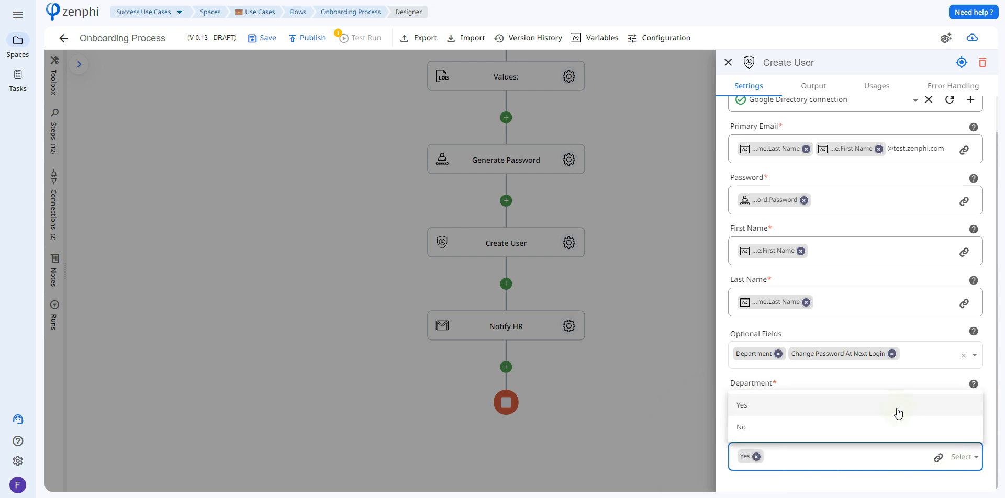
left_click(679, 127)
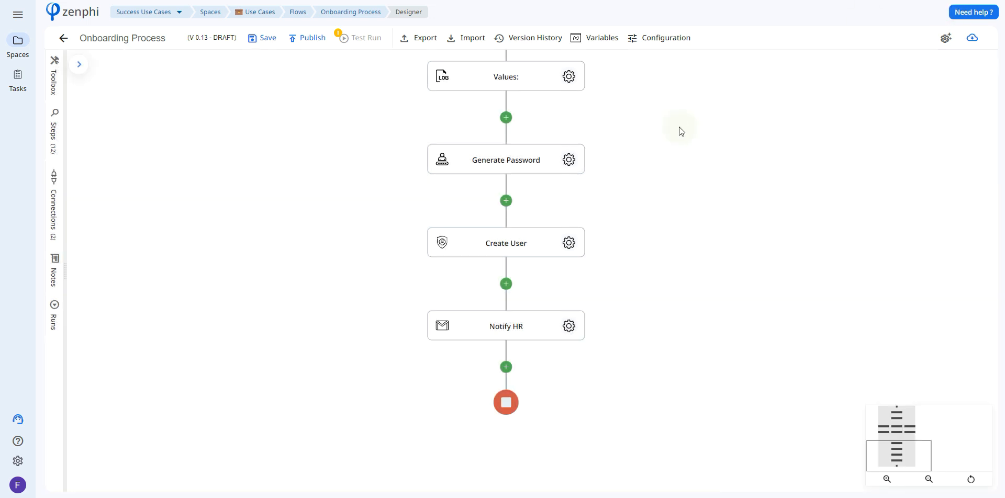
Review the Notify HR step's recipient, sender, subject and full message body.
left_click(570, 326)
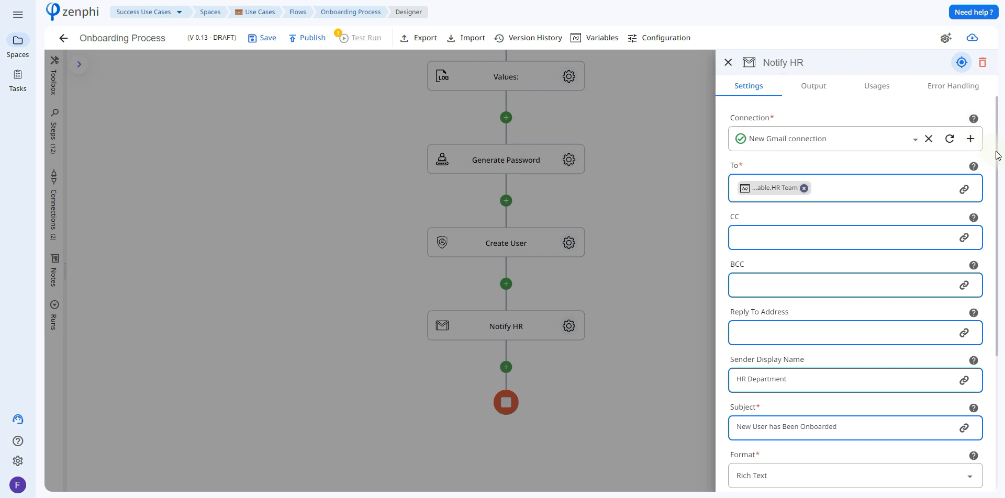
mouse_move(776, 188)
scroll(741, 220, "down", 3)
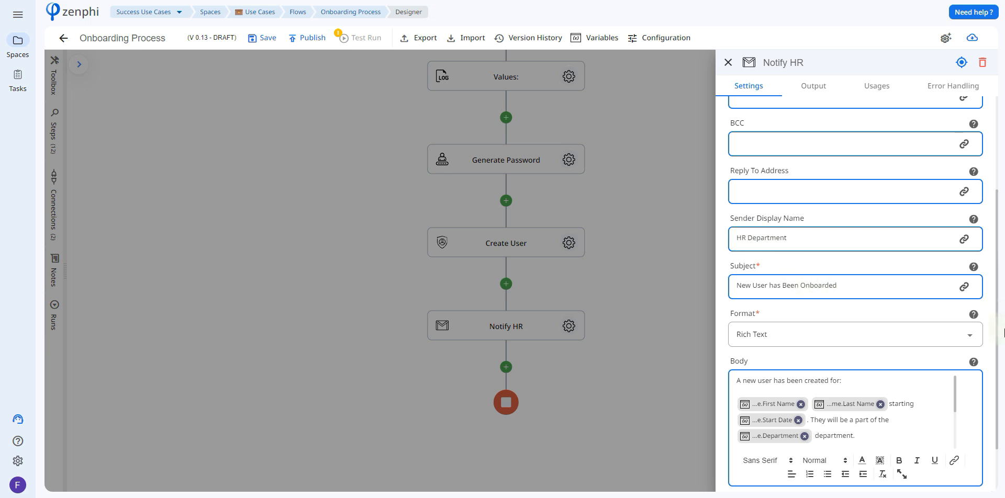
scroll(998, 338, "down", 1)
scroll(999, 340, "down", 1)
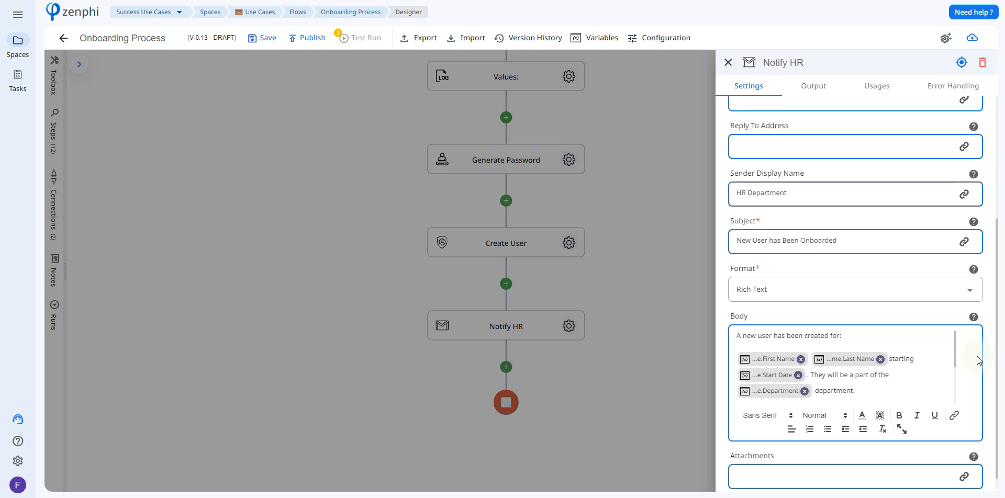
left_click_drag(955, 340, 955, 344)
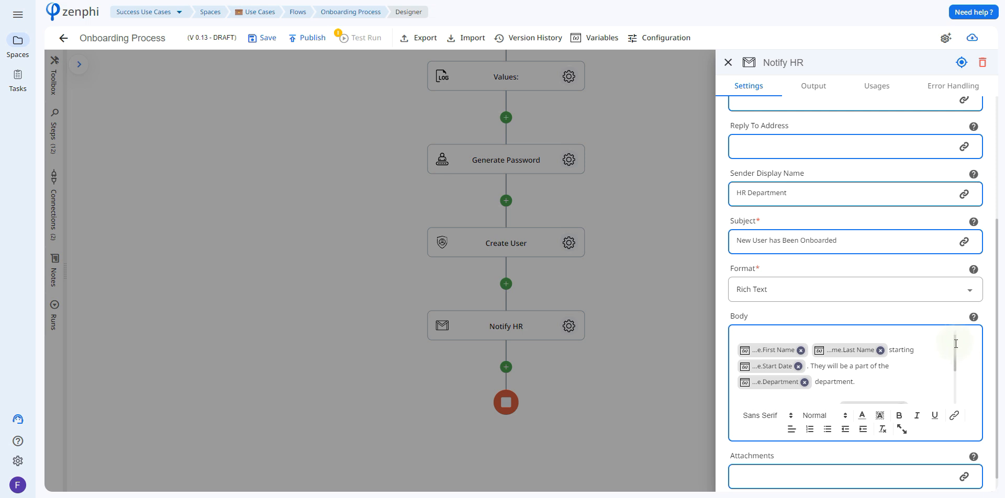
left_click_drag(955, 343, 956, 378)
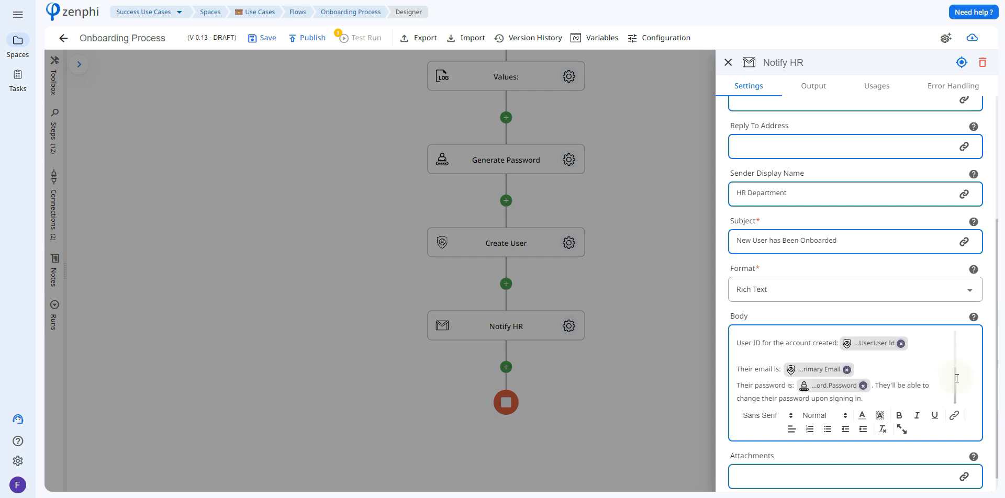
Examine the Create User output tokens available for the Notify HR message body.
left_click(954, 415)
left_click(572, 124)
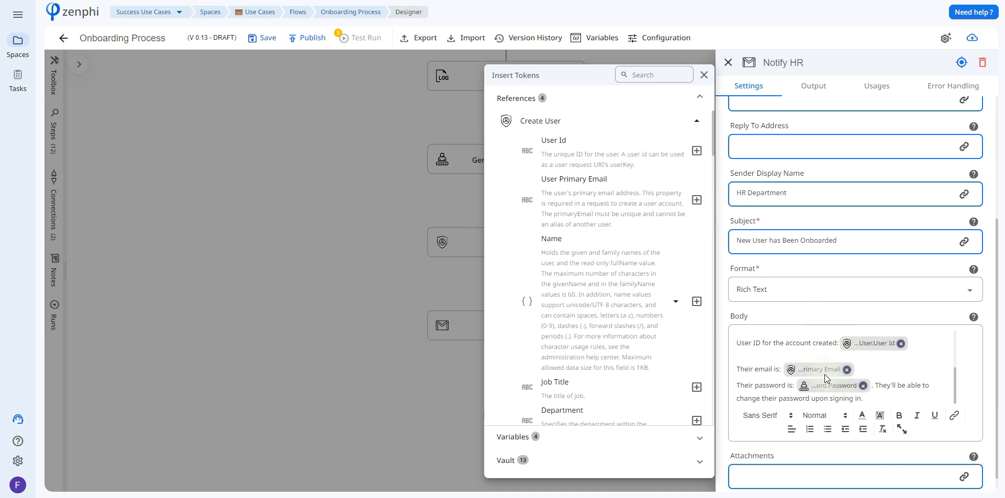
left_click_drag(711, 152, 704, 210)
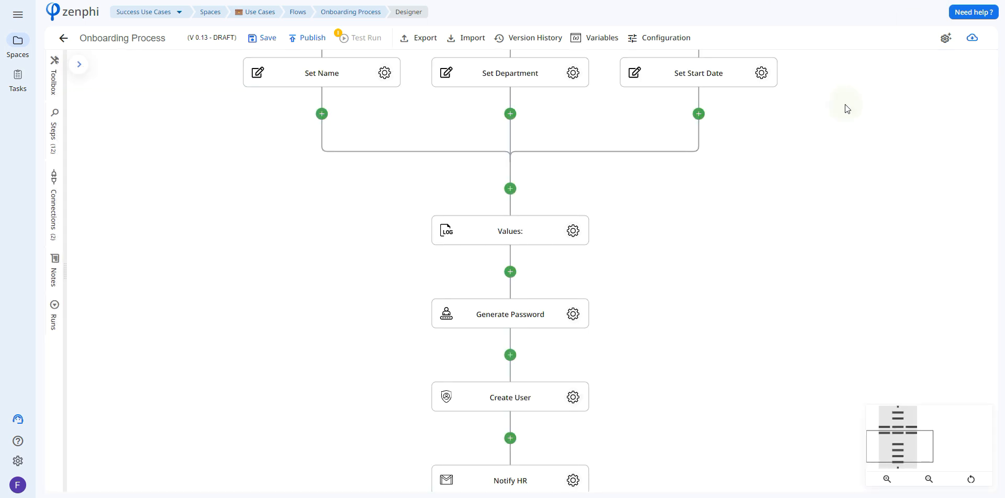
Close the Notify HR settings and save the Onboarding Process flow.
left_click_drag(846, 107, 858, 274)
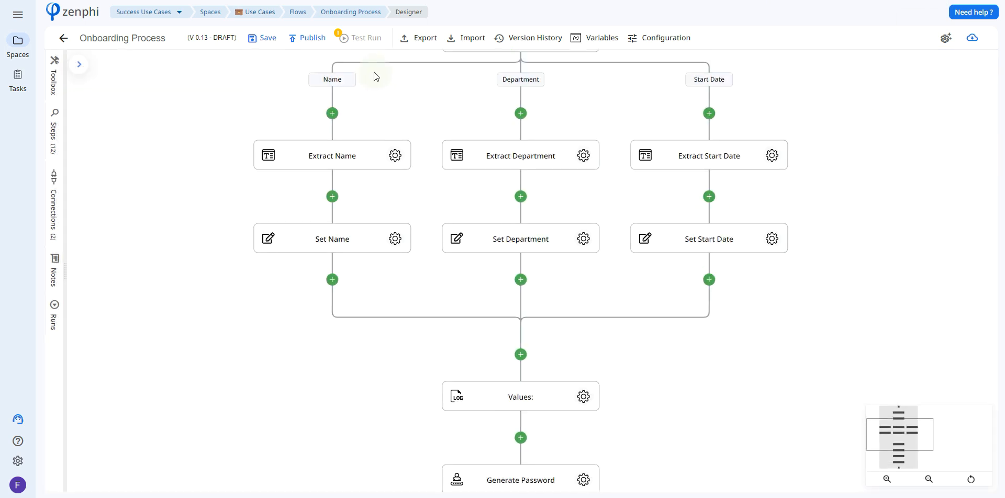
left_click(267, 39)
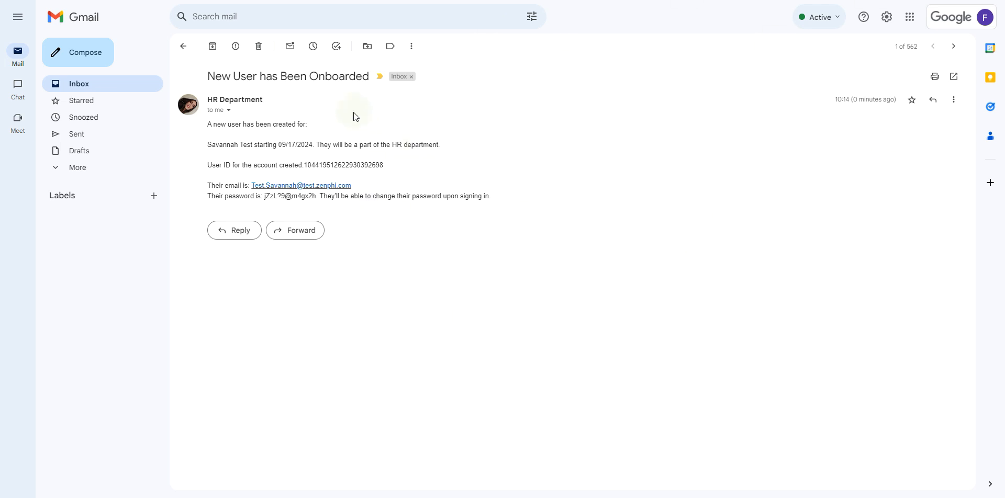
In Gmail, review the employee name, start date, department and account details in the New User has Been Onboarded email.
left_click_drag(208, 147, 319, 160)
left_click(244, 149)
left_click(319, 164)
left_click_drag(392, 144, 396, 143)
left_click(402, 188)
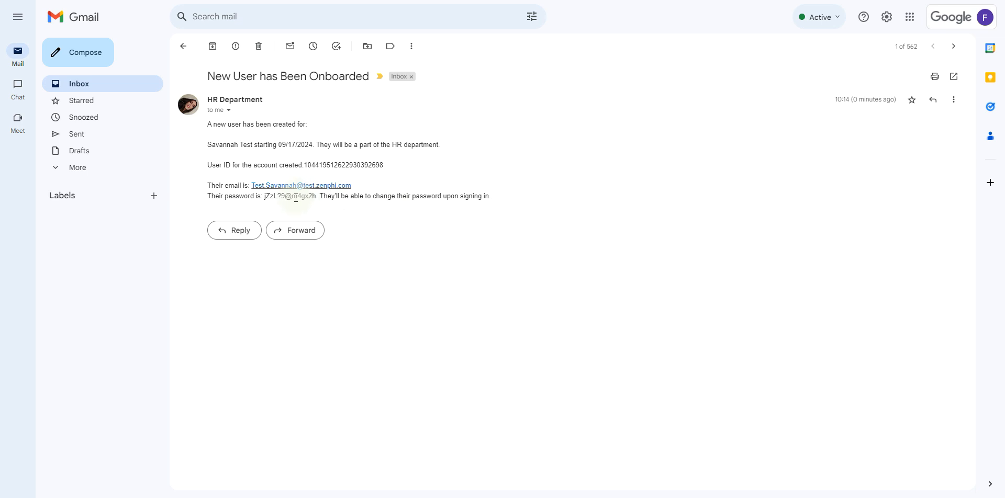